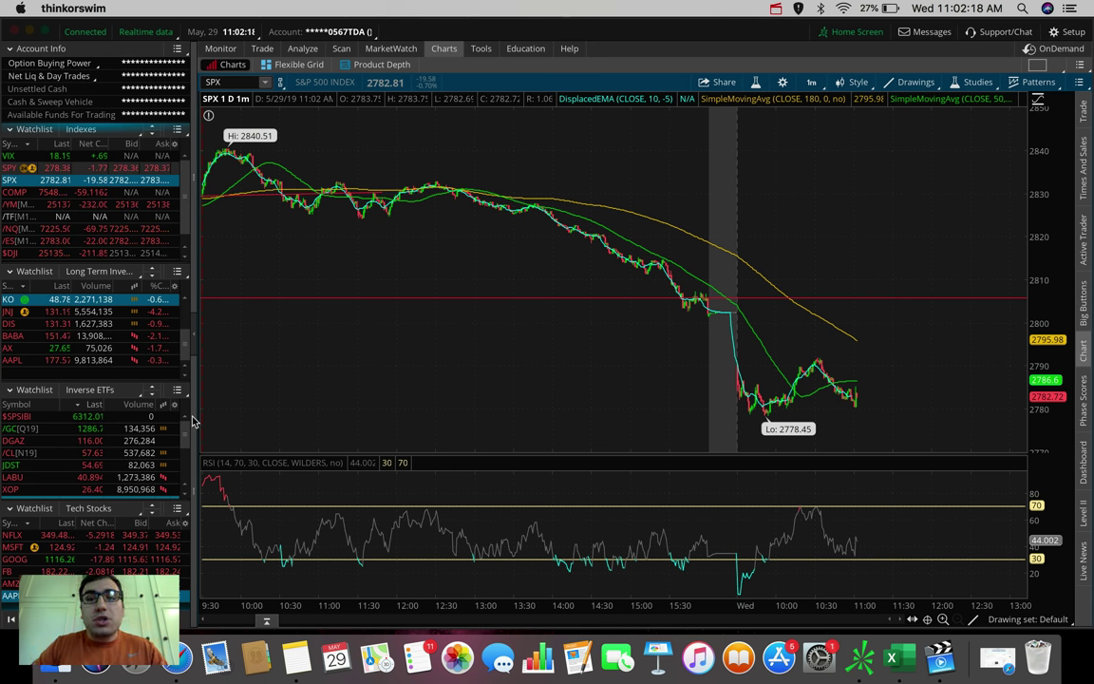
Set the chart to 180 D : 4h and load the /NQ Nasdaq 100 futures chart
{"action": "left_click", "coordinate": [808, 82]}
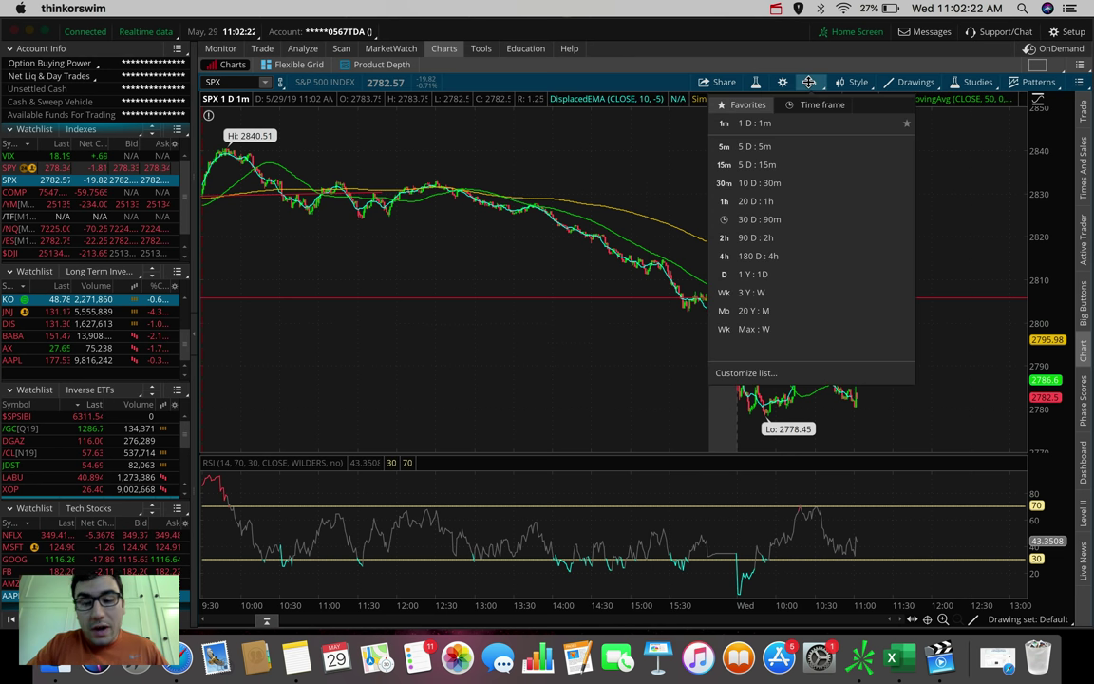
{"action": "left_click", "coordinate": [817, 253]}
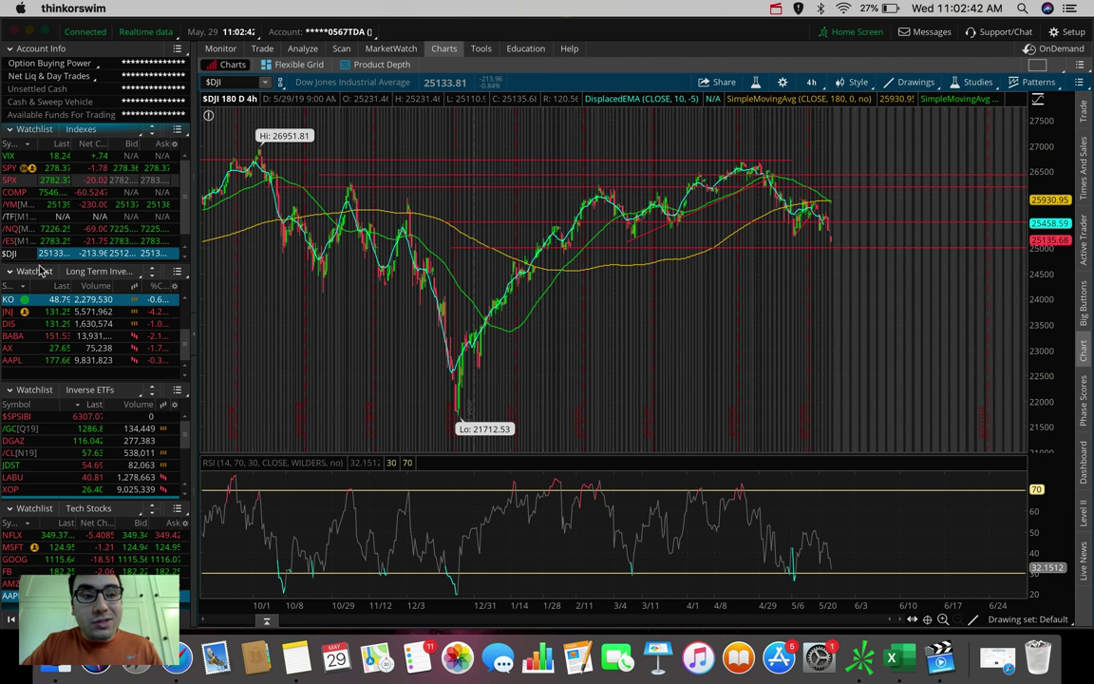
{"action": "left_click", "coordinate": [29, 229]}
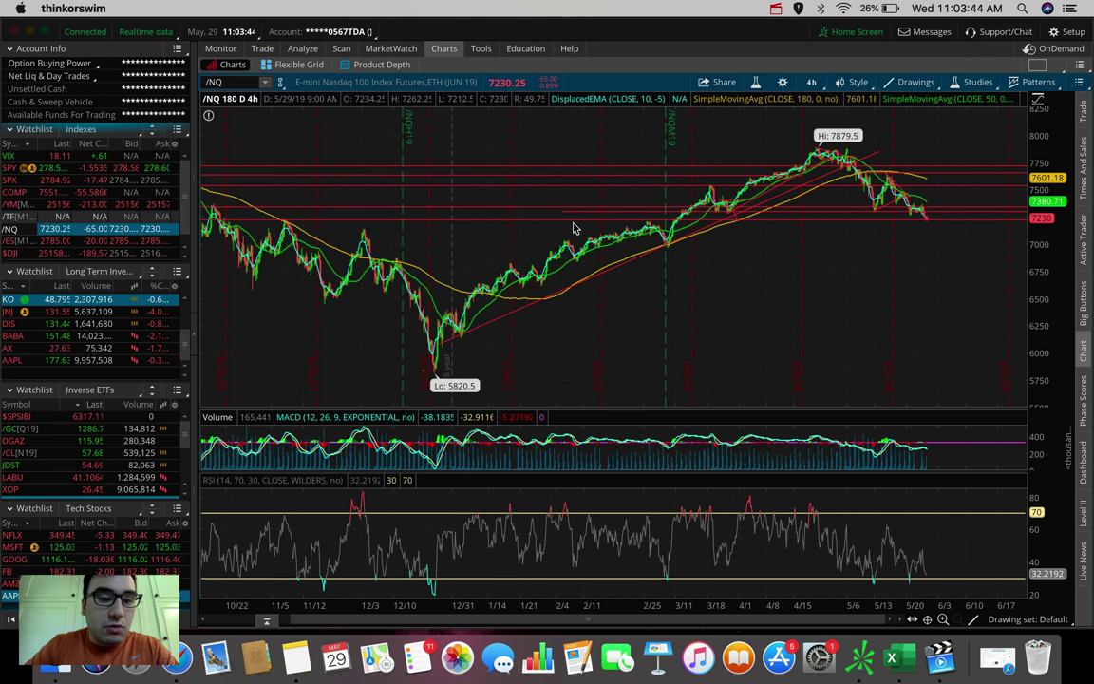
Page through the GOOG, FB and AMZN charts
{"action": "left_click", "coordinate": [11, 560]}
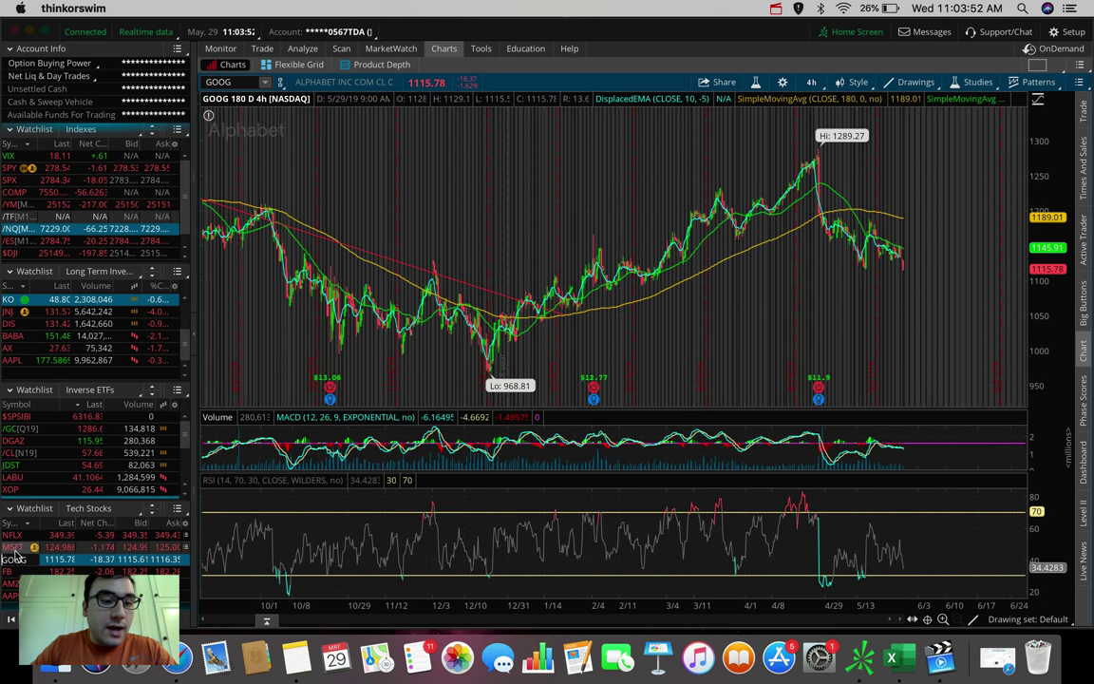
{"action": "key", "text": "Down"}
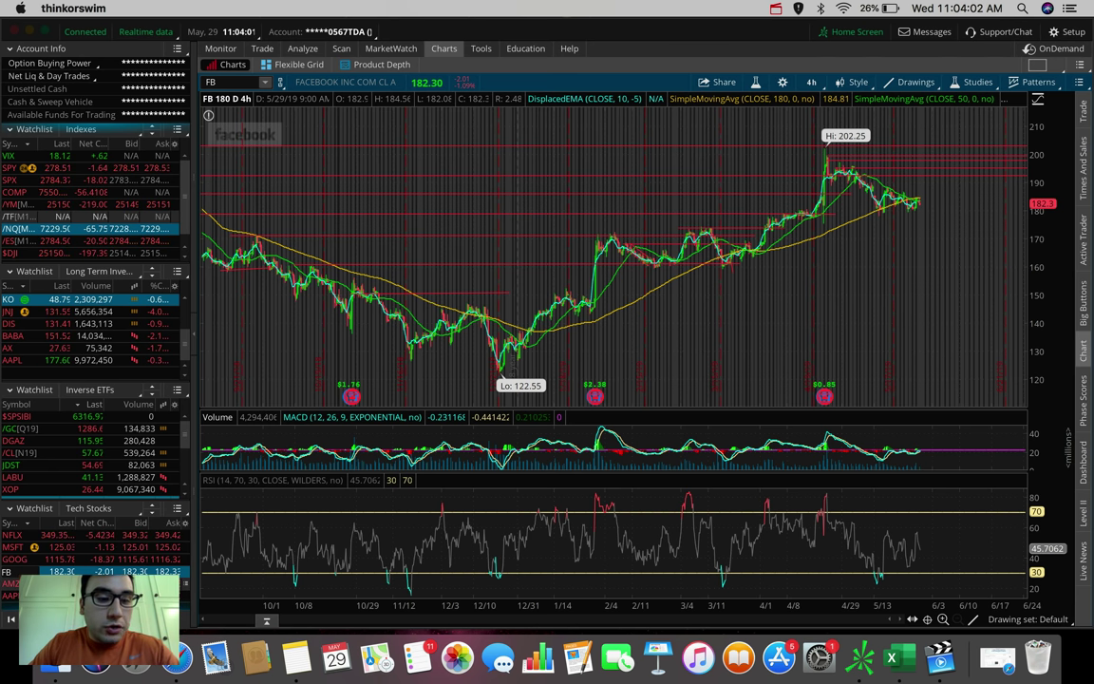
{"action": "type", "text": "AMZN"}
{"action": "key", "text": "Return"}
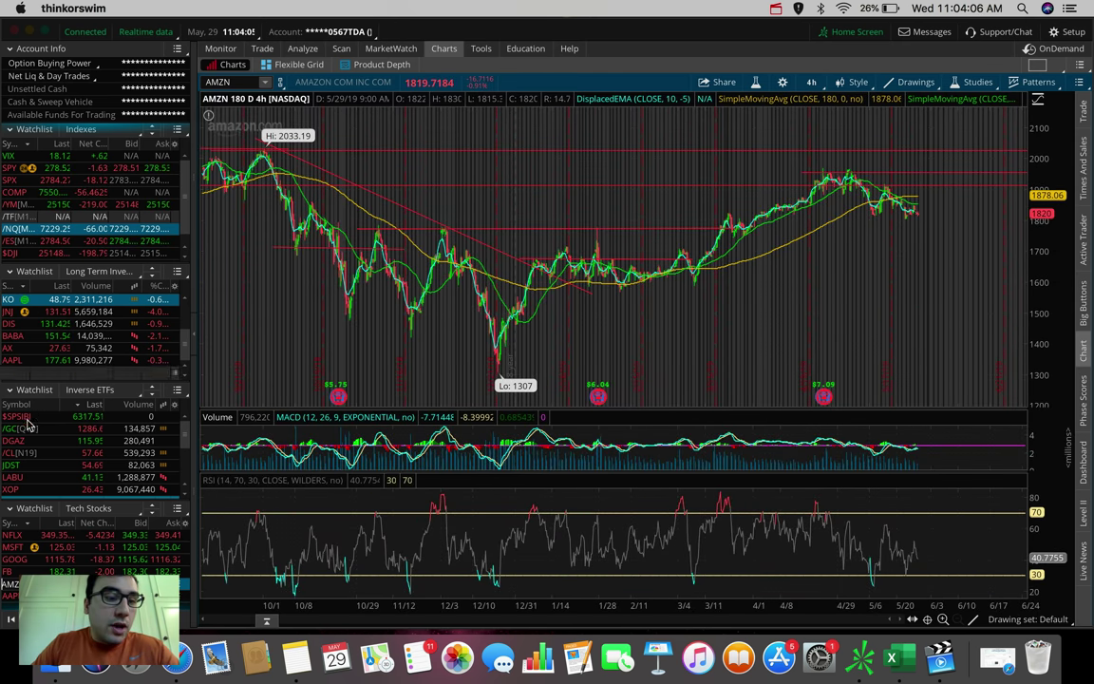
Load the SQ chart, then finish on the Alibaba (BABA) chart
{"action": "left_click", "coordinate": [239, 82]}
{"action": "type", "text": "SQ"}
{"action": "key", "text": "Return"}
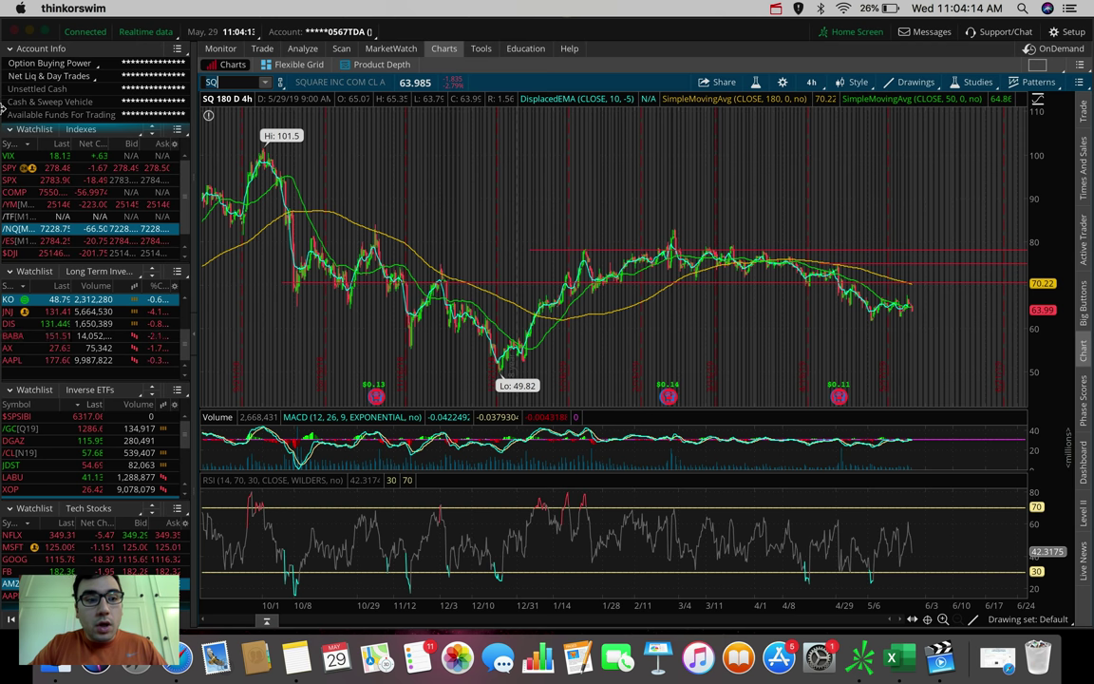
{"action": "left_click", "coordinate": [14, 335]}
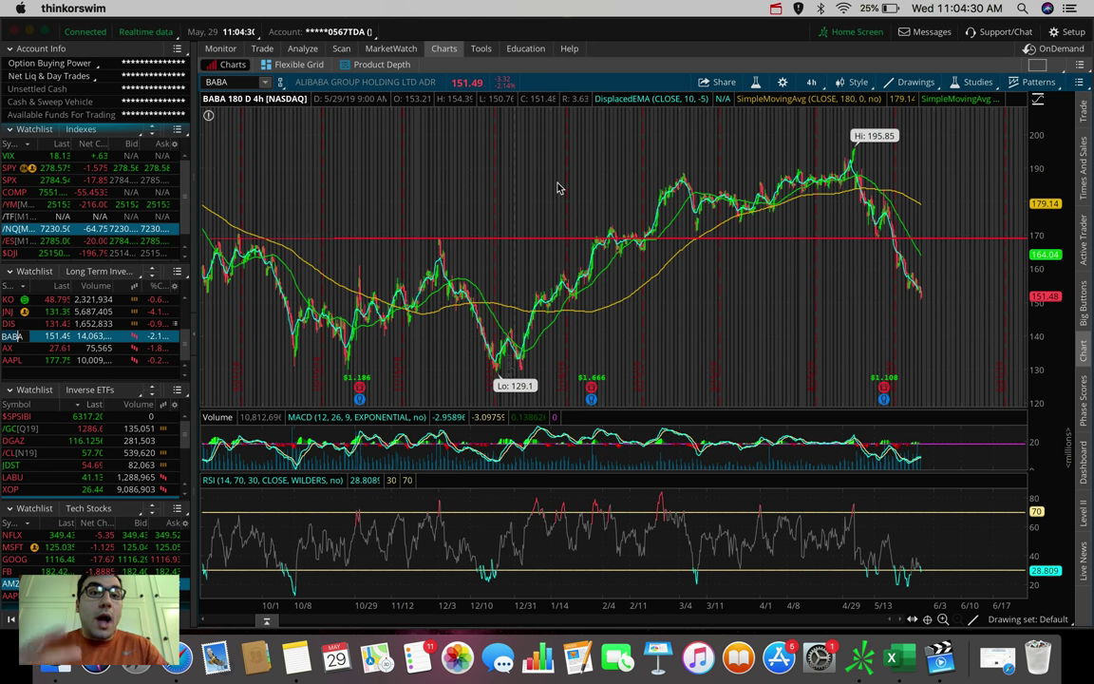
{"action": "key", "text": "Return"}
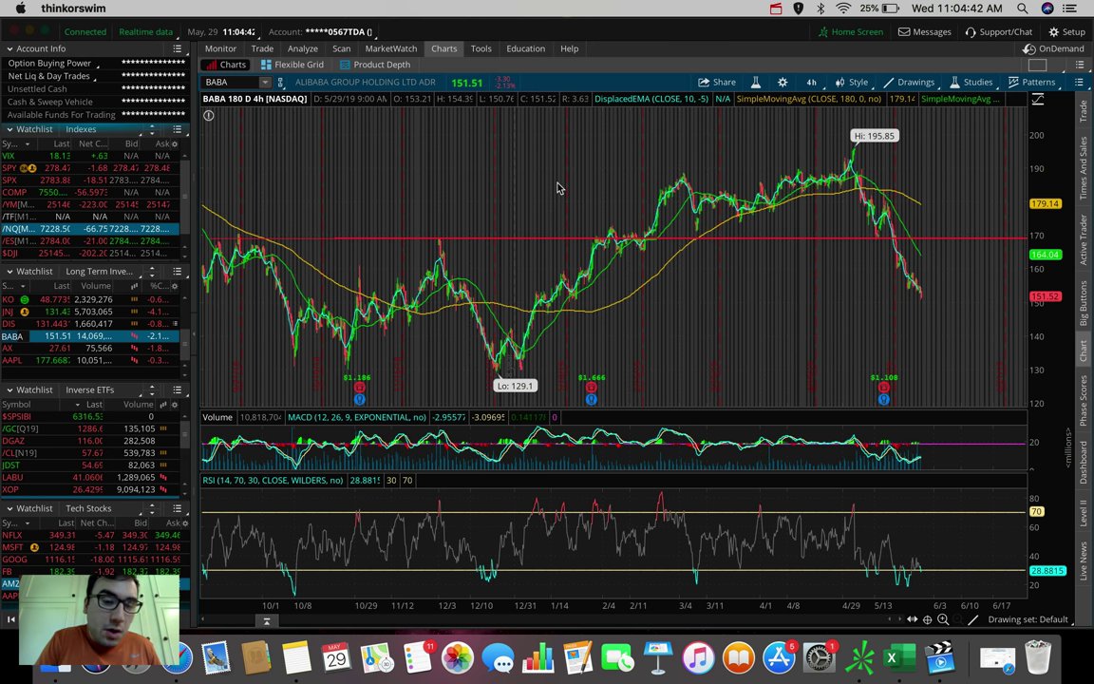
{"action": "key", "text": "Return"}
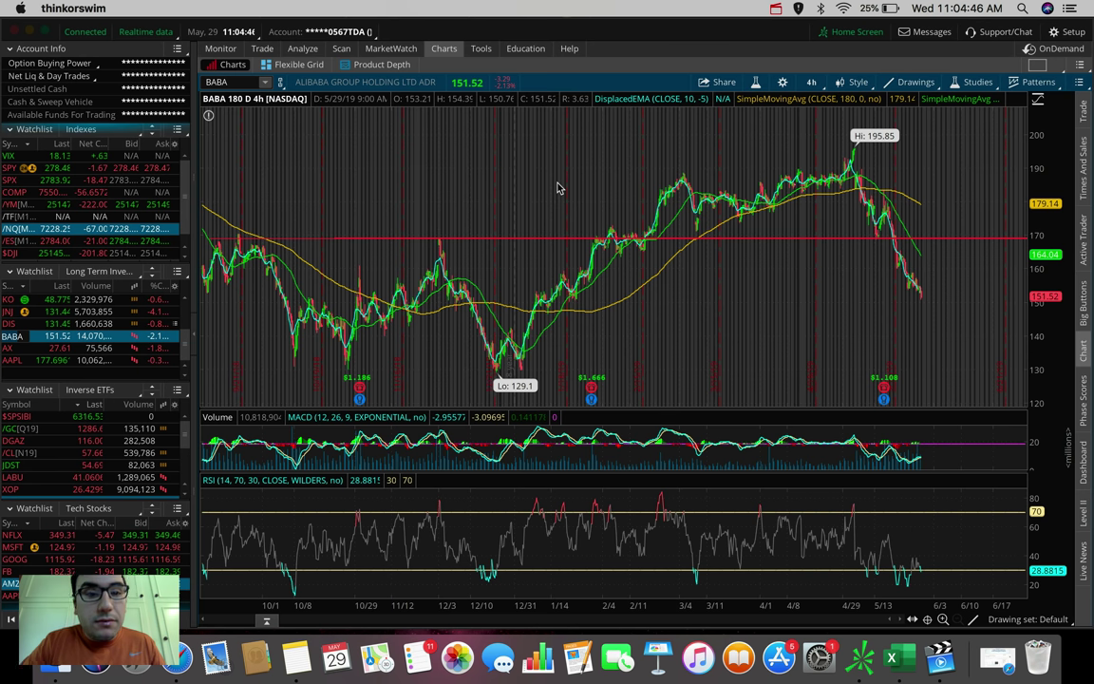
Enter MCD as the symbol to show McDonald's on the 180 D : 4h chart
{"action": "left_click", "coordinate": [223, 82]}
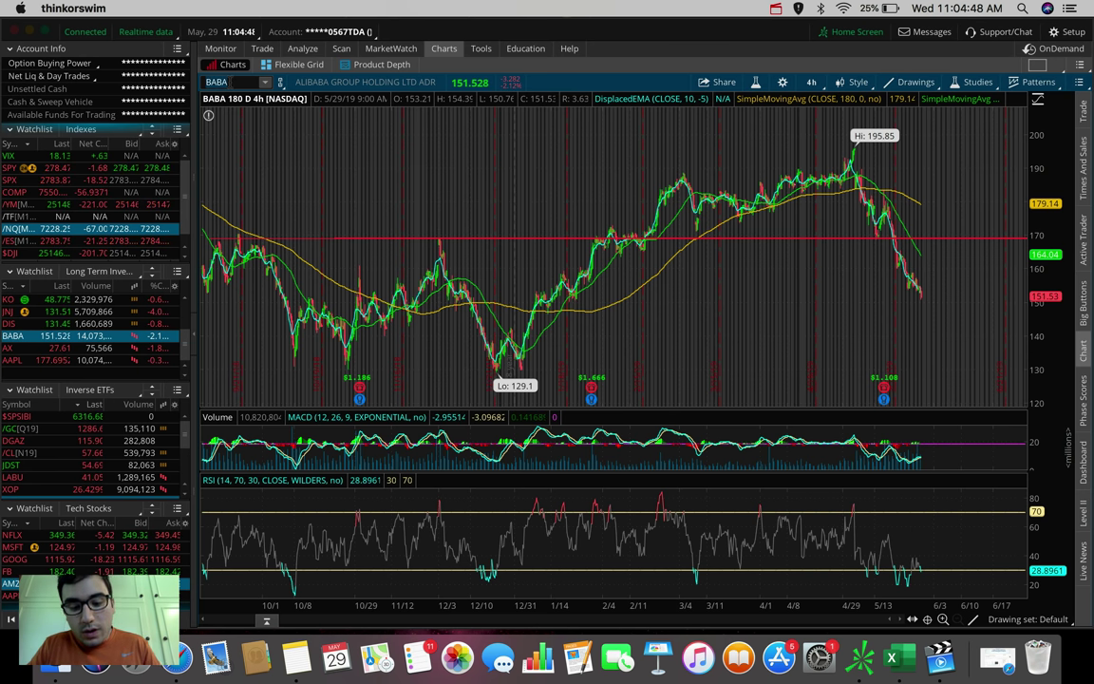
{"action": "type", "text": "MCD"}
{"action": "key", "text": "Return"}
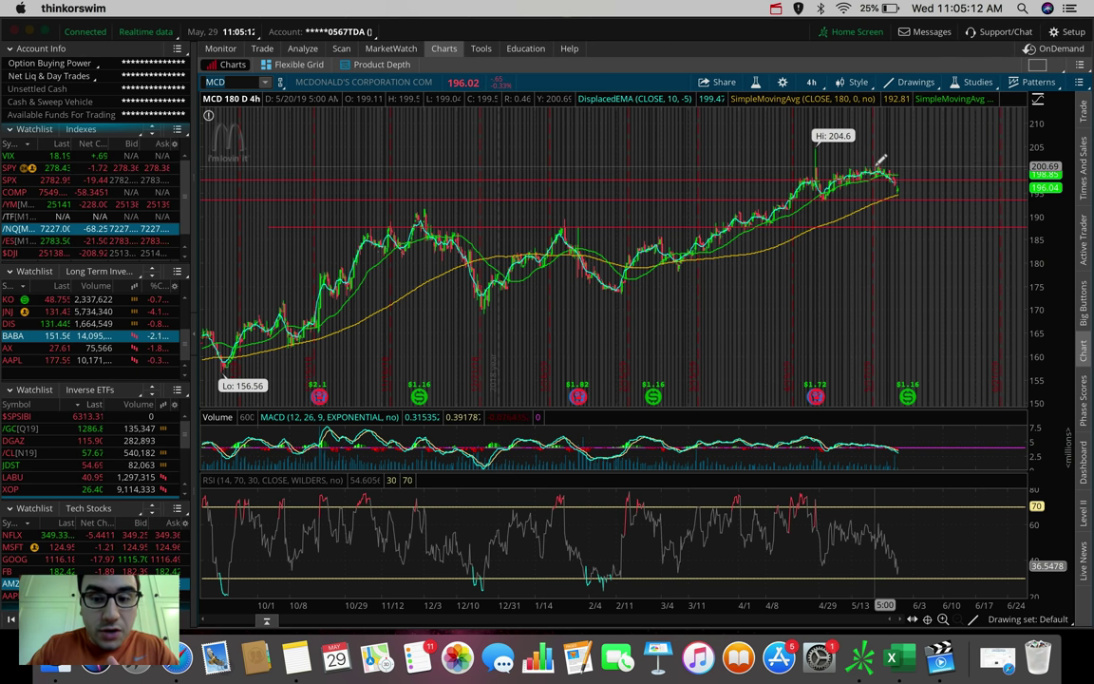
{"action": "left_click", "coordinate": [220, 82]}
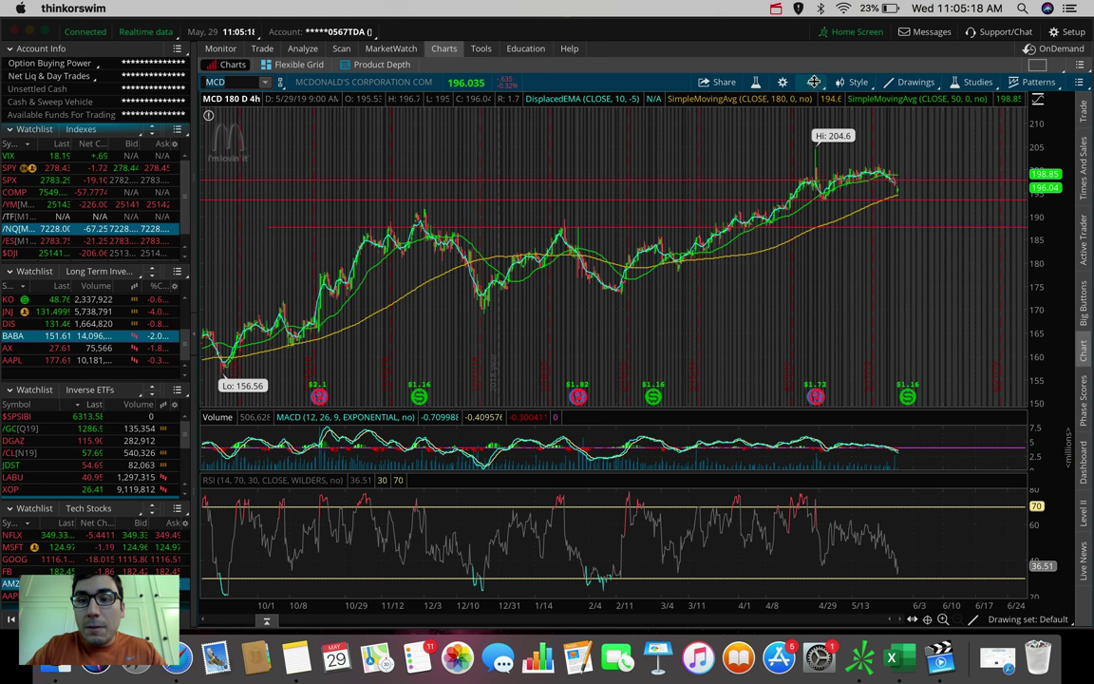
{"action": "left_click", "coordinate": [811, 82]}
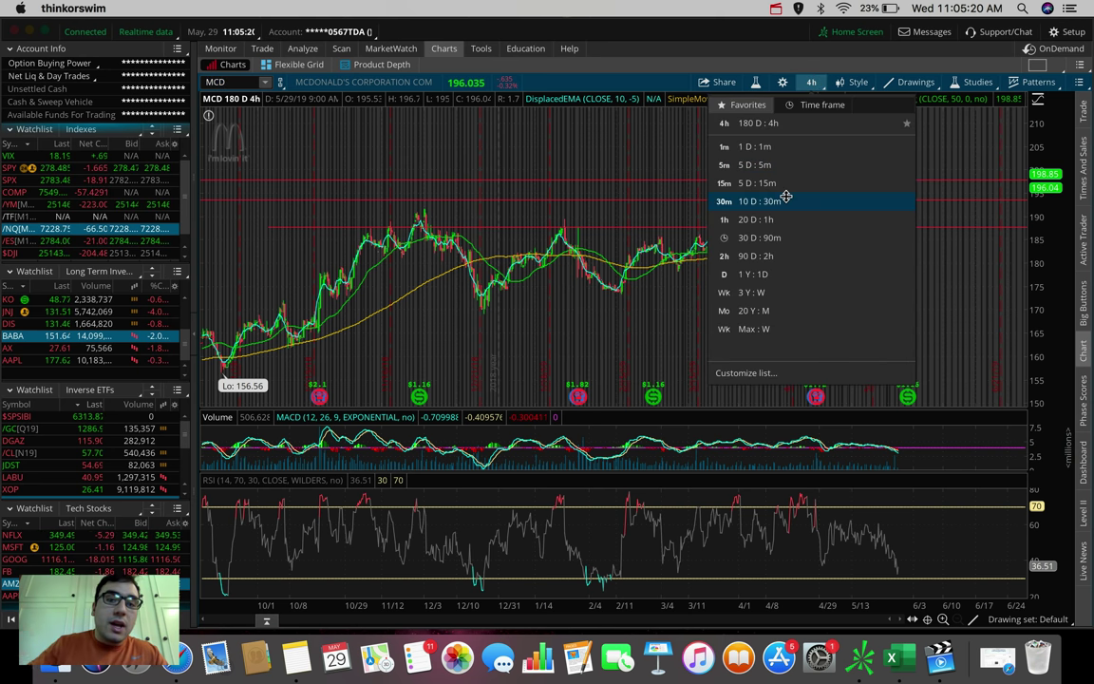
{"action": "left_click", "coordinate": [766, 219]}
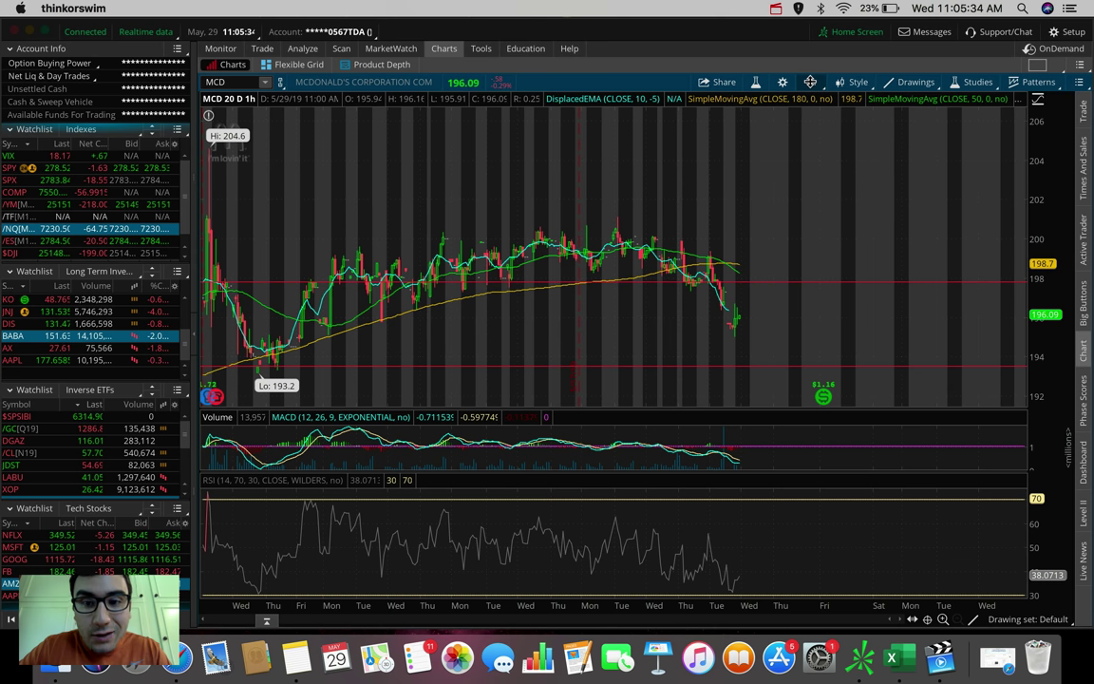
{"action": "left_click", "coordinate": [810, 82]}
{"action": "left_click", "coordinate": [787, 249]}
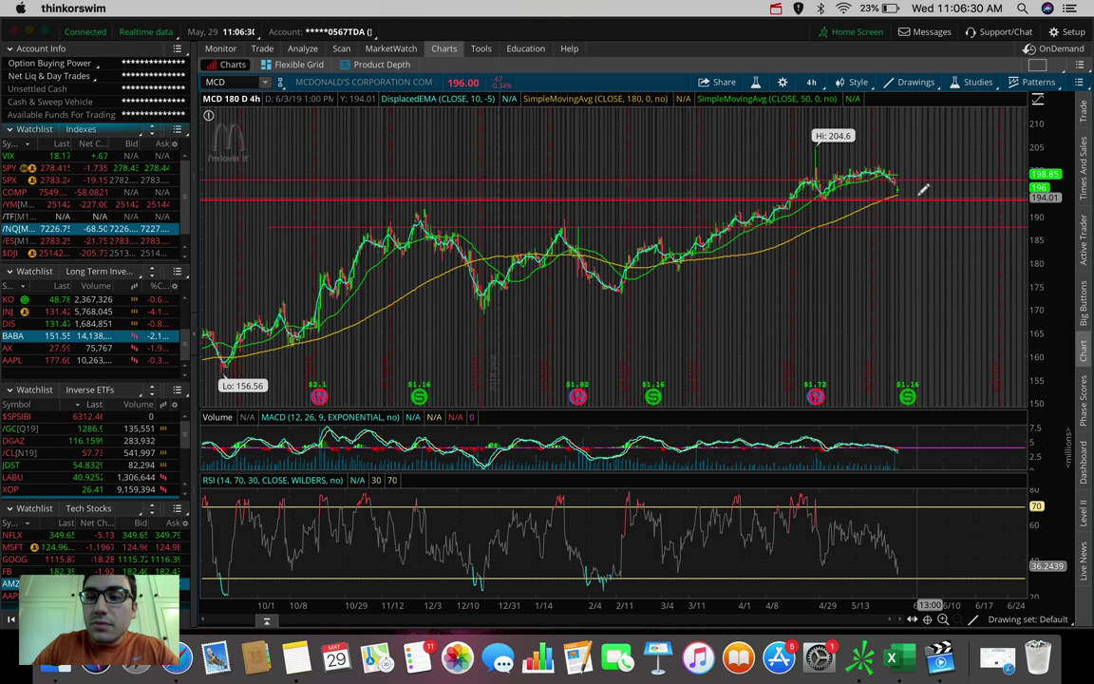
Measure MCD's roughly 2.84% pullback from the recent high, then zoom into recent bars
{"action": "mouse_move", "coordinate": [915, 195]}
{"action": "left_mouse_down"}
{"action": "mouse_move", "coordinate": [912, 164]}
{"action": "mouse_move", "coordinate": [915, 183]}
{"action": "left_mouse_up"}
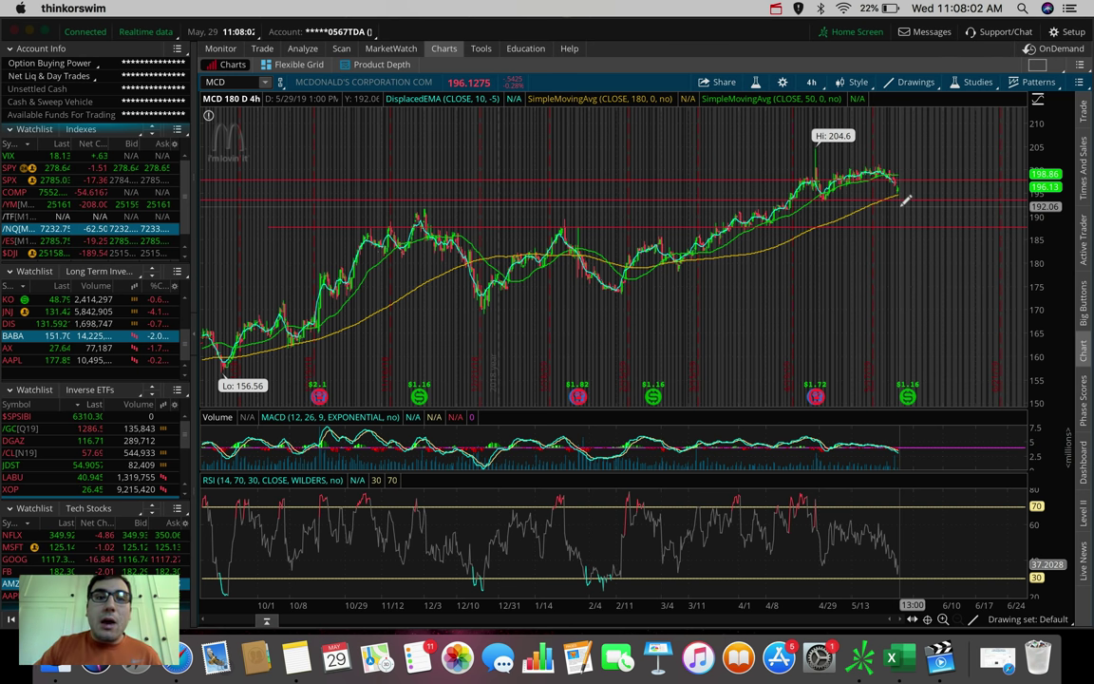
{"action": "scroll", "coordinate": [905, 200], "scroll_direction": "up", "scroll_amount": 5}
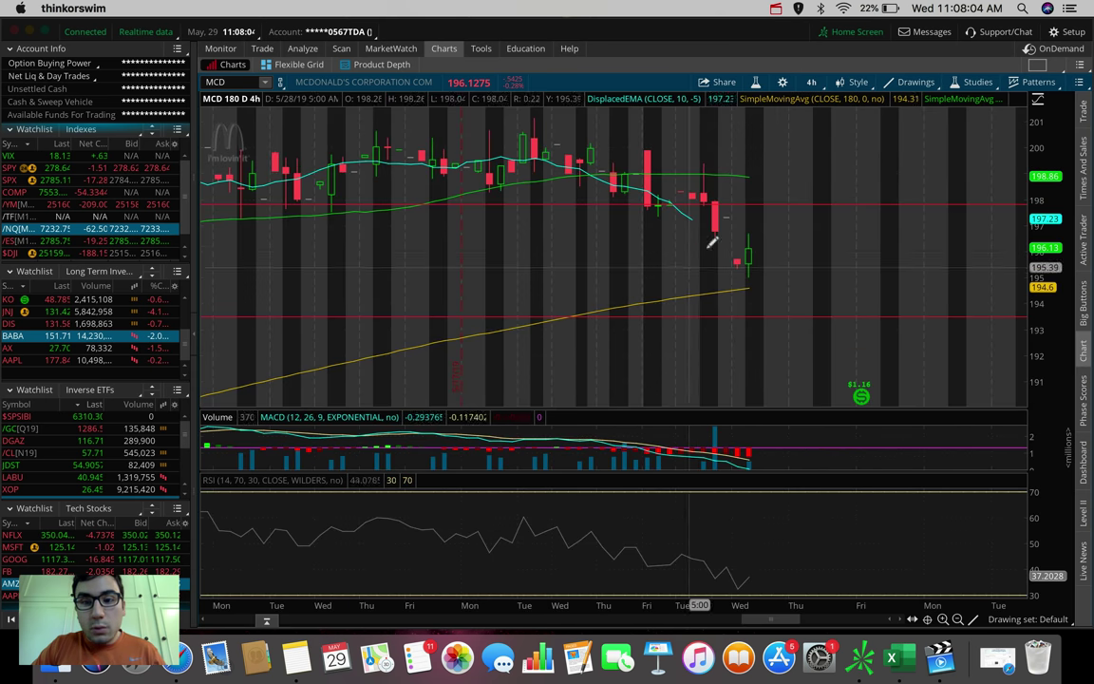
{"action": "left_click", "coordinate": [811, 82]}
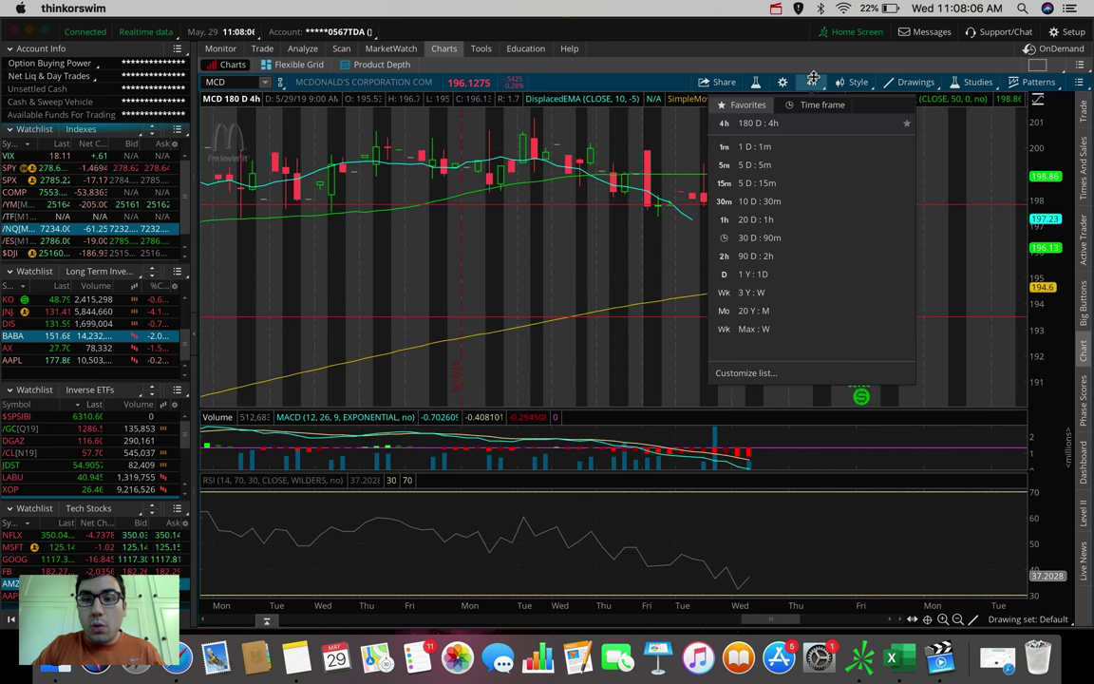
{"action": "left_click", "coordinate": [755, 146]}
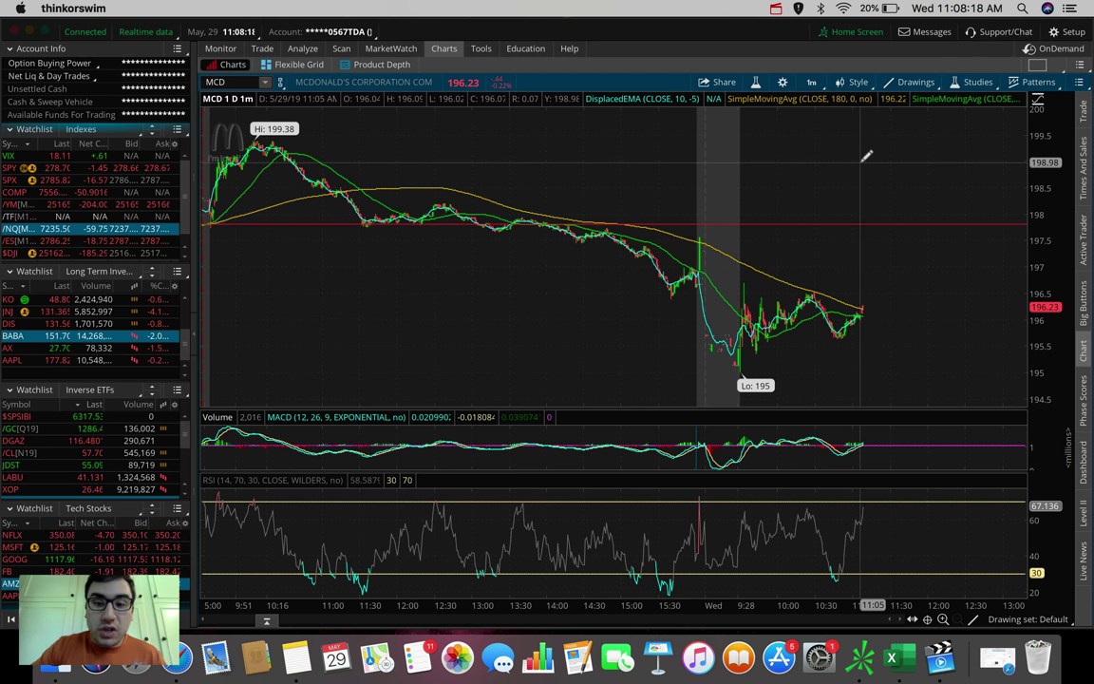
{"action": "left_click", "coordinate": [810, 83]}
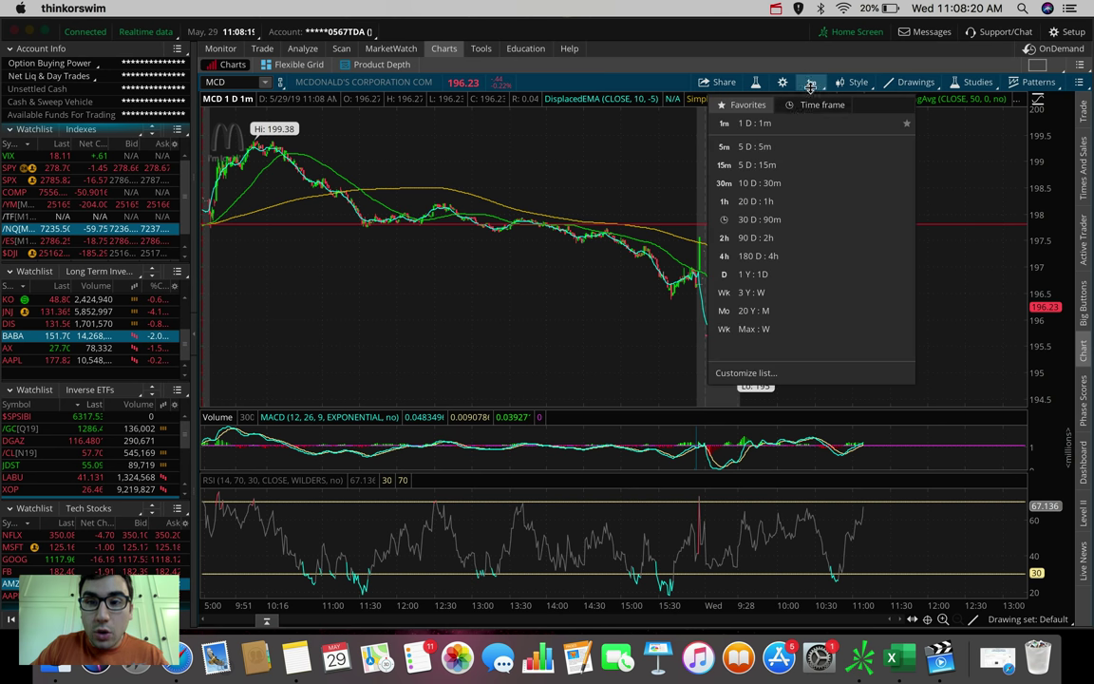
{"action": "left_click", "coordinate": [769, 201]}
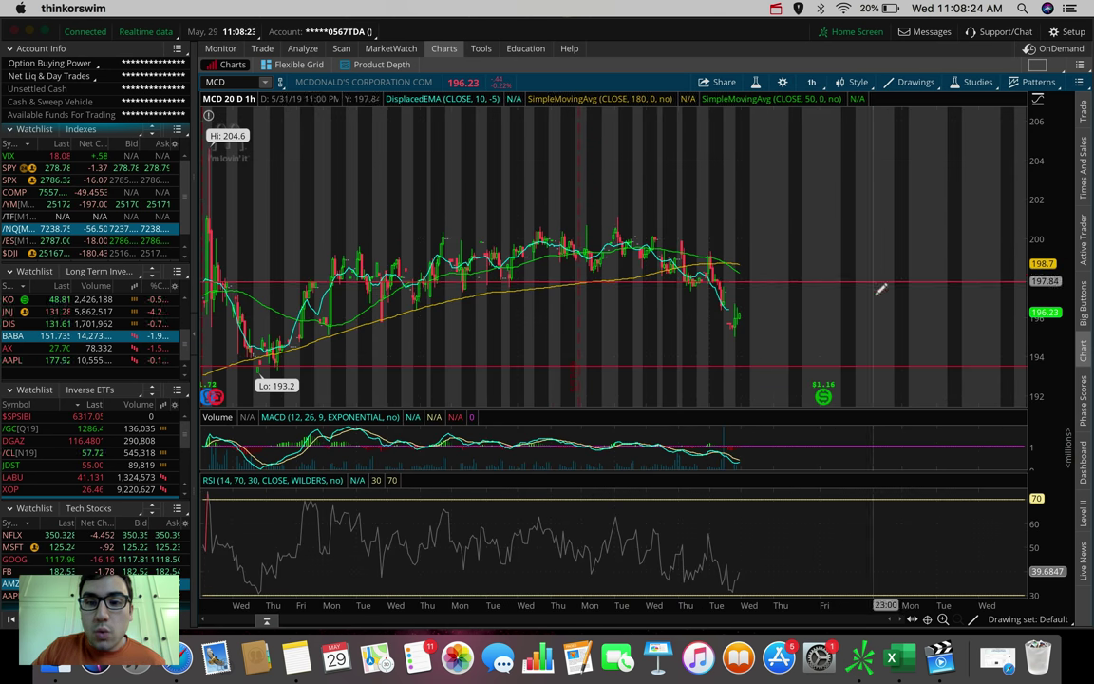
{"action": "left_click", "coordinate": [809, 80]}
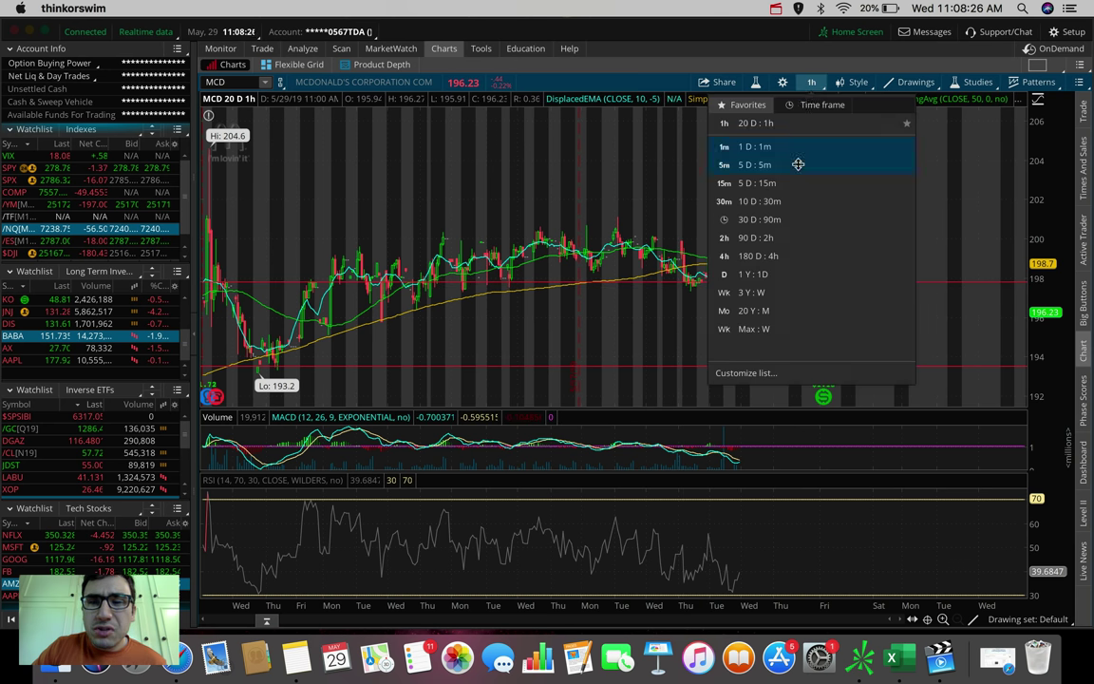
{"action": "left_click", "coordinate": [794, 166]}
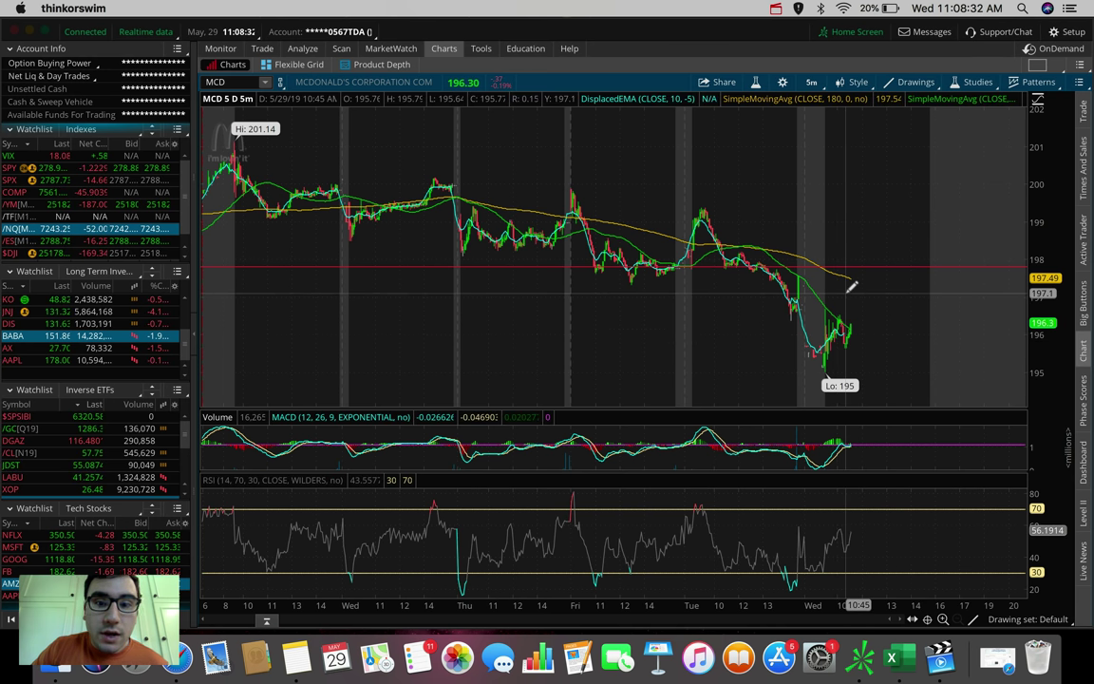
{"action": "scroll", "coordinate": [709, 250], "scroll_direction": "up", "scroll_amount": 5}
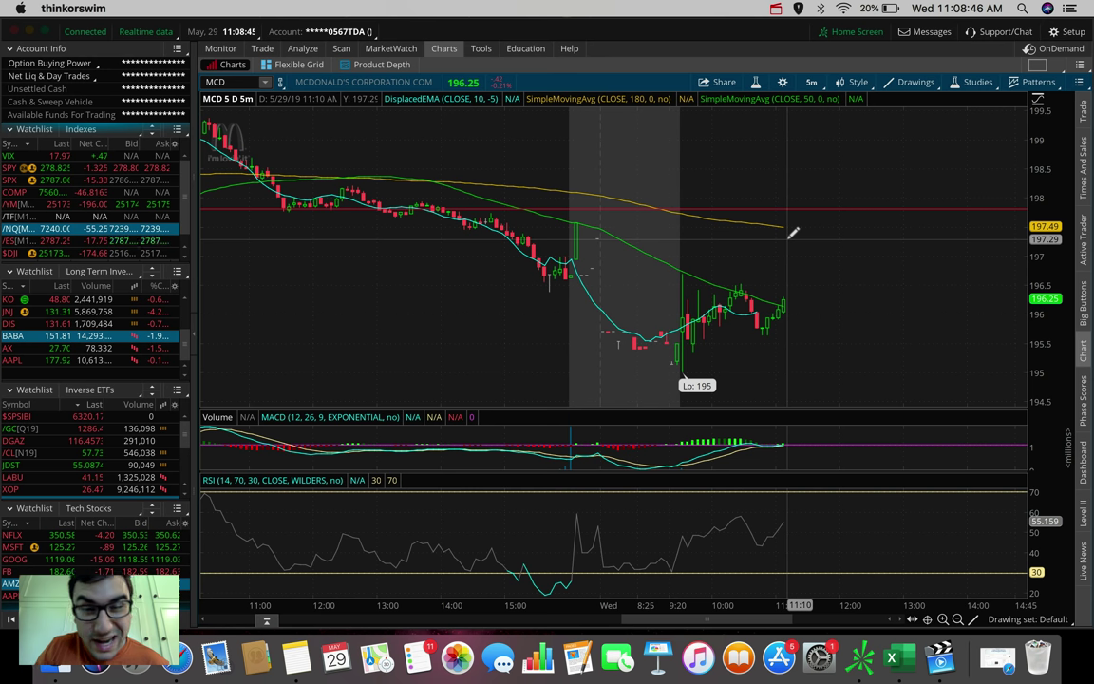
{"action": "left_click", "coordinate": [813, 82]}
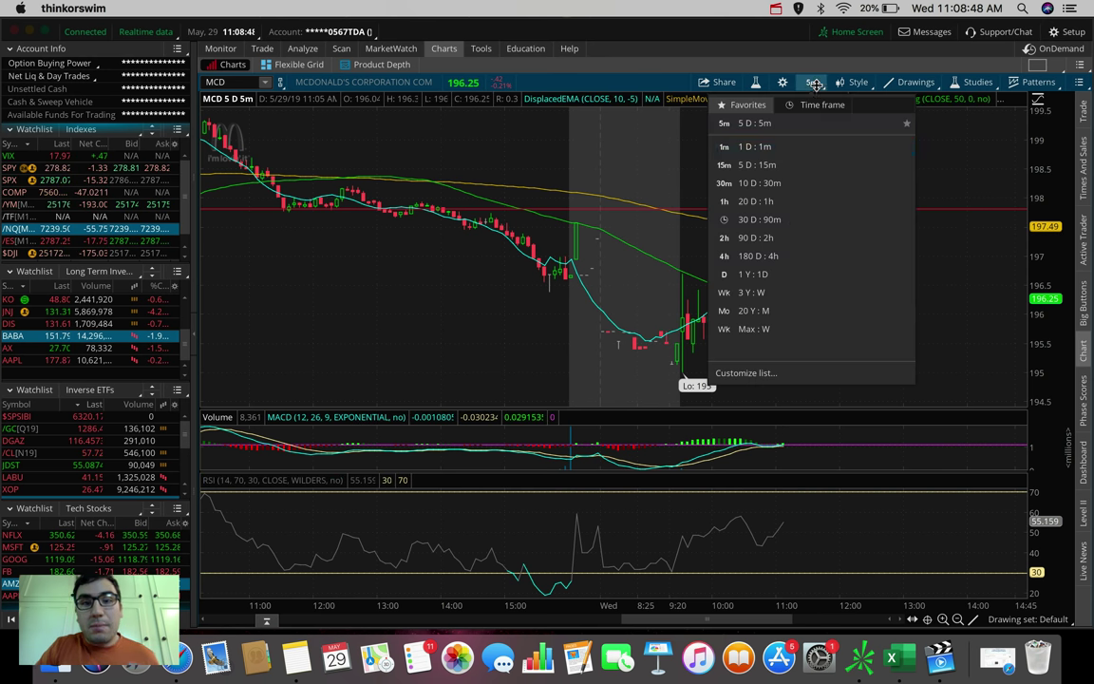
{"action": "left_click", "coordinate": [790, 262]}
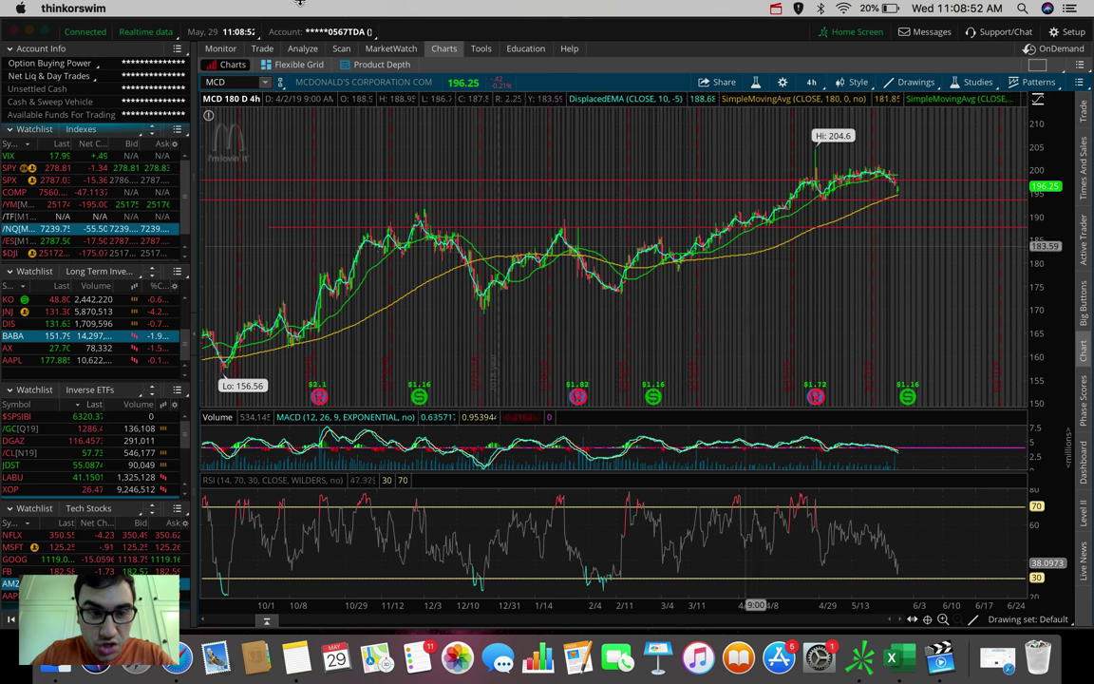
Switch the chart to Coca-Cola (KO) and zoom into the last two months
{"action": "left_click", "coordinate": [216, 82]}
{"action": "type", "text": "KO"}
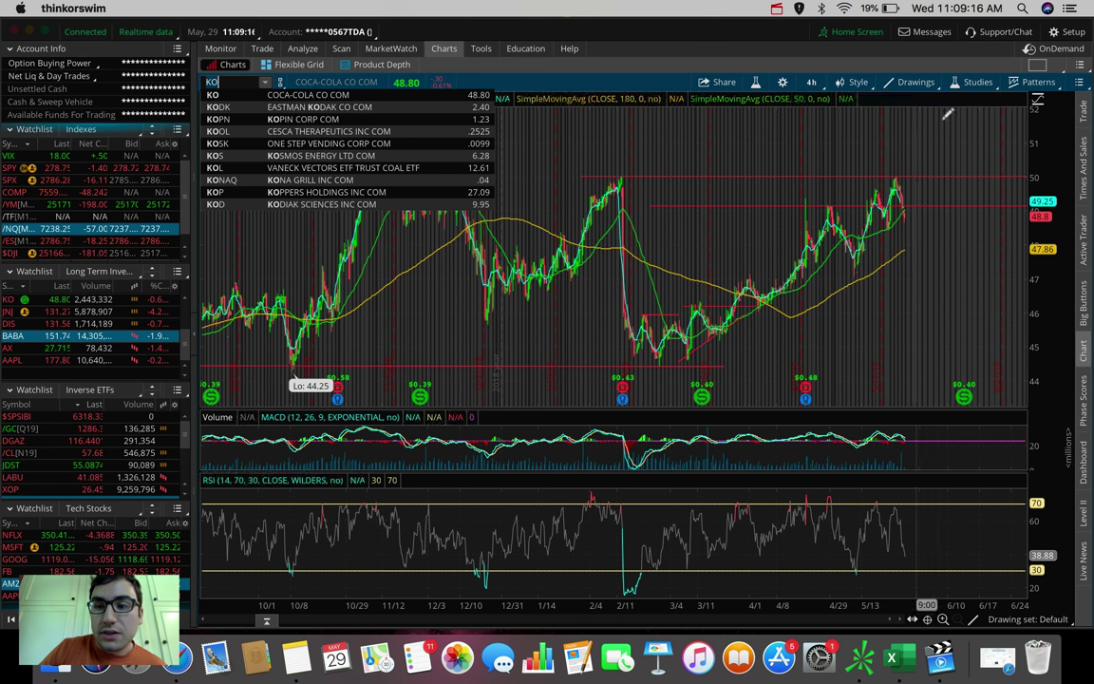
{"action": "left_click", "coordinate": [860, 160]}
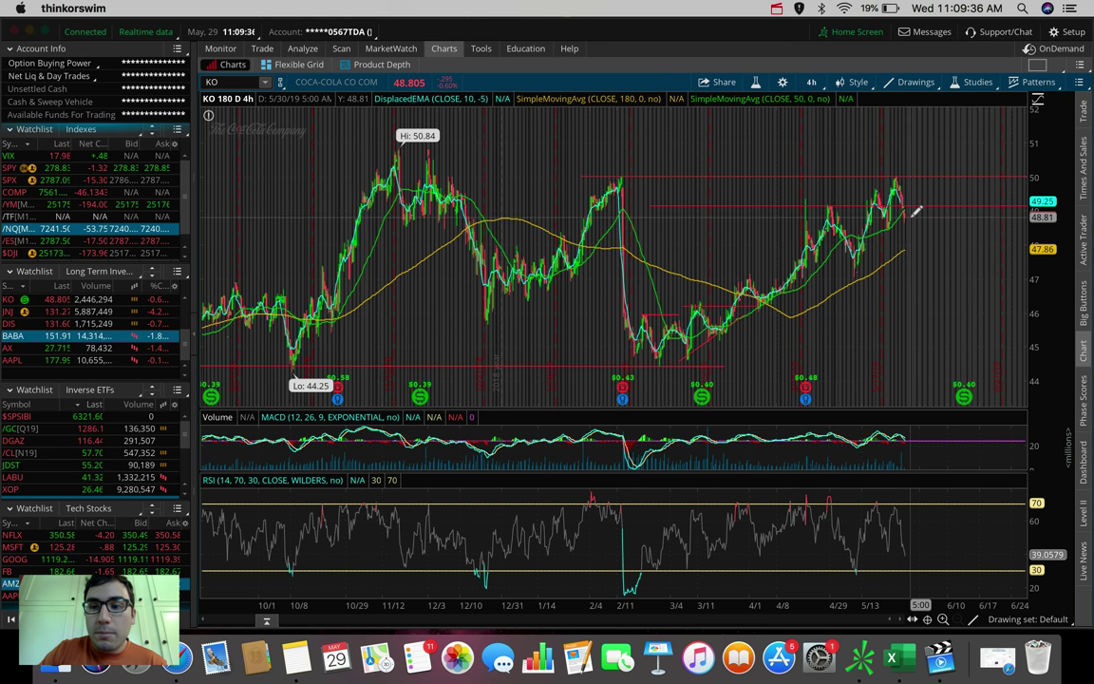
{"action": "mouse_move", "coordinate": [910, 215]}
{"action": "left_mouse_down"}
{"action": "mouse_move", "coordinate": [905, 171]}
{"action": "mouse_move", "coordinate": [916, 214]}
{"action": "mouse_move", "coordinate": [732, 171]}
{"action": "left_mouse_up"}
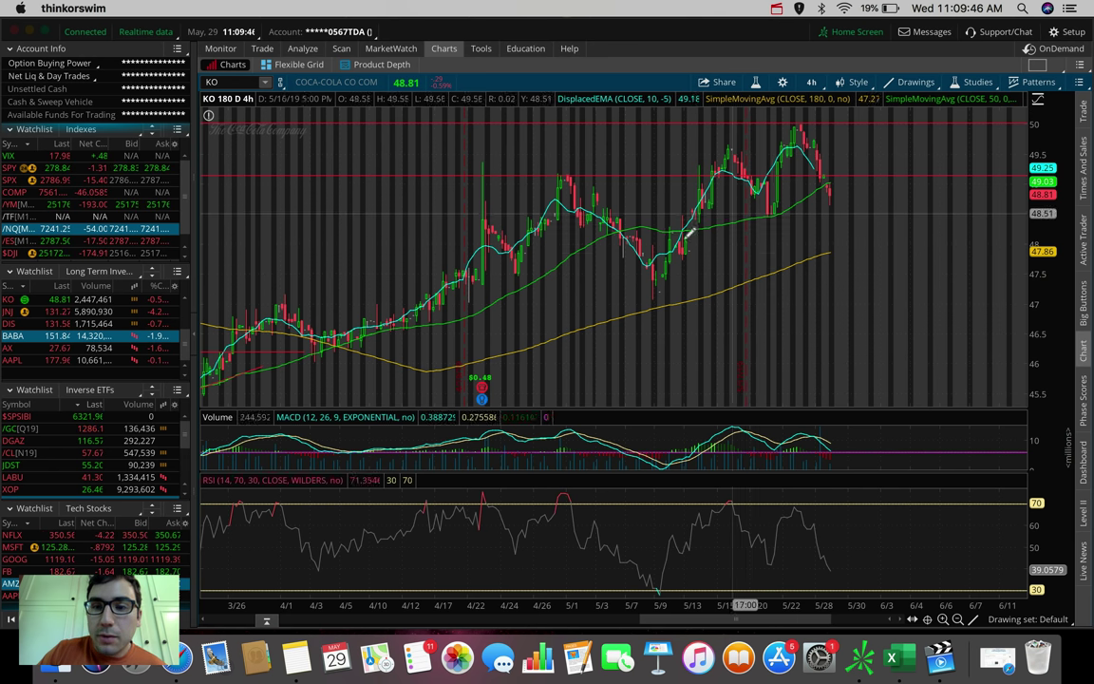
Draw the red rising trend line from KO's early-May low to the latest bars, then zoom out
{"action": "mouse_move", "coordinate": [644, 293]}
{"action": "left_mouse_down"}
{"action": "mouse_move", "coordinate": [784, 240]}
{"action": "mouse_move", "coordinate": [867, 179]}
{"action": "mouse_move", "coordinate": [647, 286]}
{"action": "mouse_move", "coordinate": [873, 173]}
{"action": "left_mouse_up"}
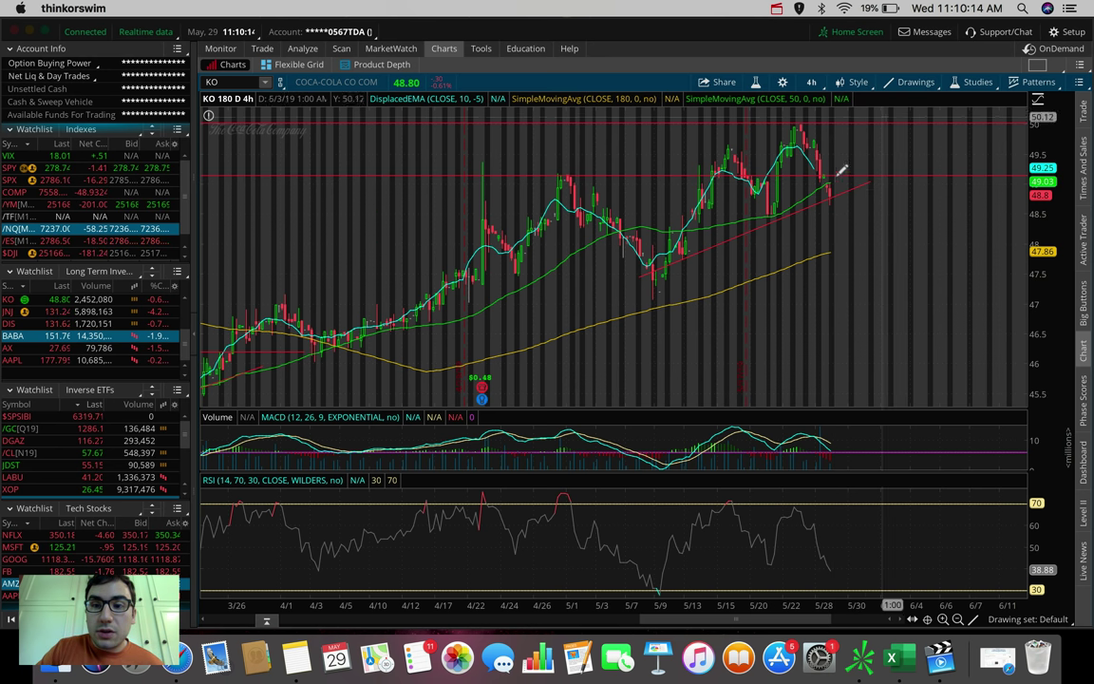
{"action": "left_click", "coordinate": [811, 82]}
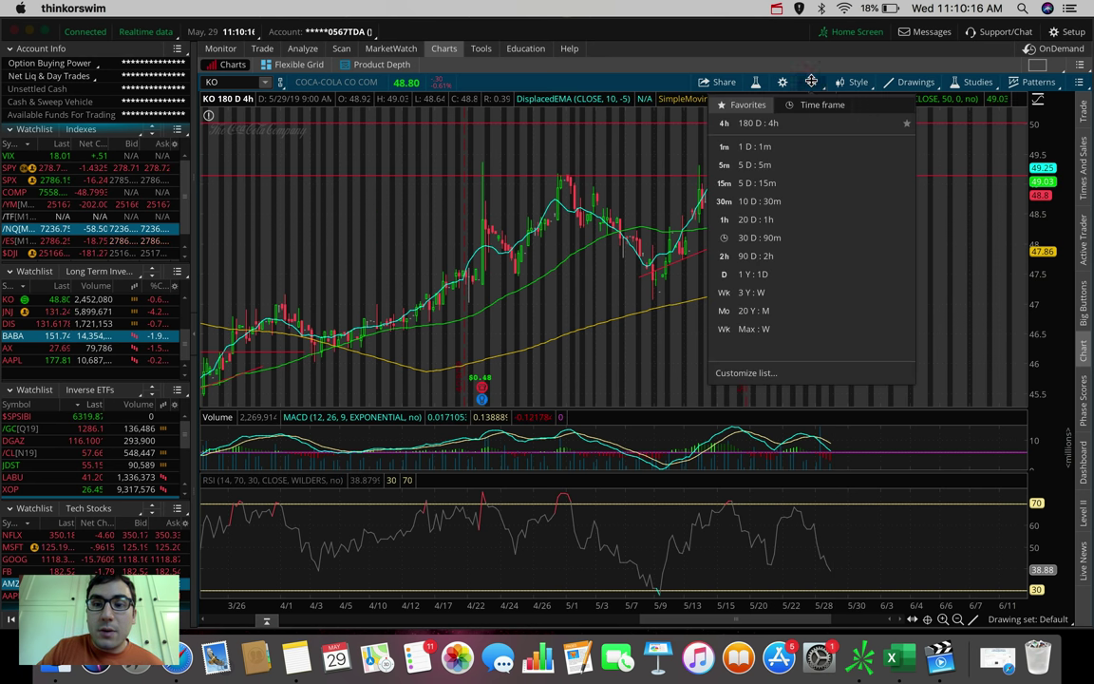
{"action": "left_click", "coordinate": [828, 177]}
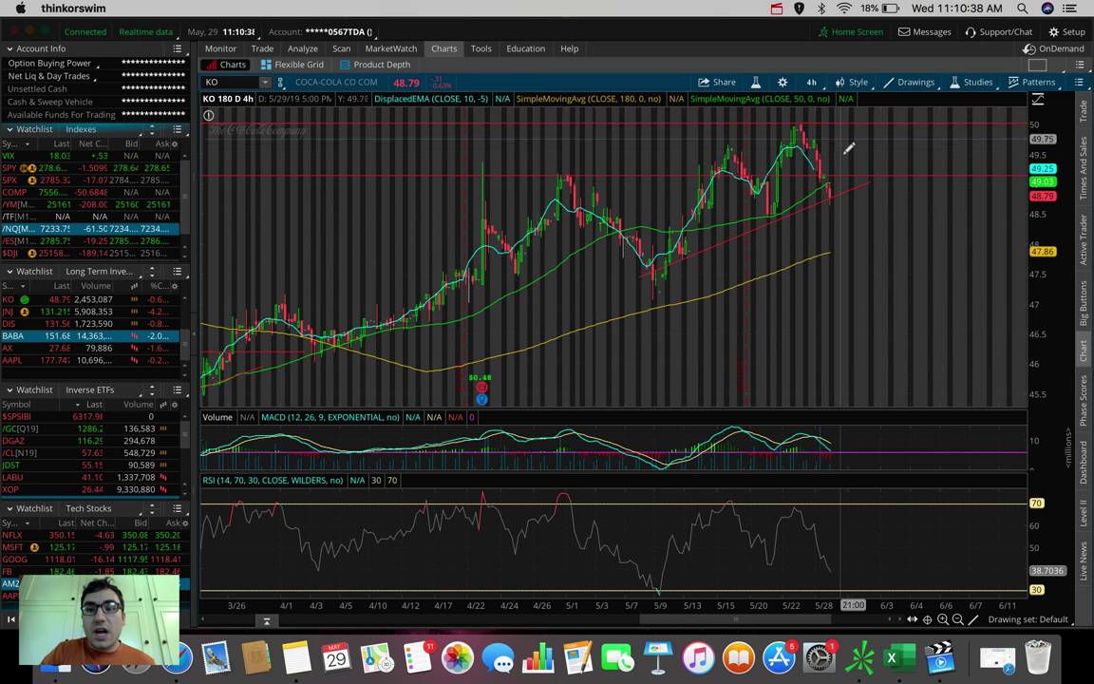
{"action": "scroll", "coordinate": [855, 161], "scroll_direction": "down", "scroll_amount": 3}
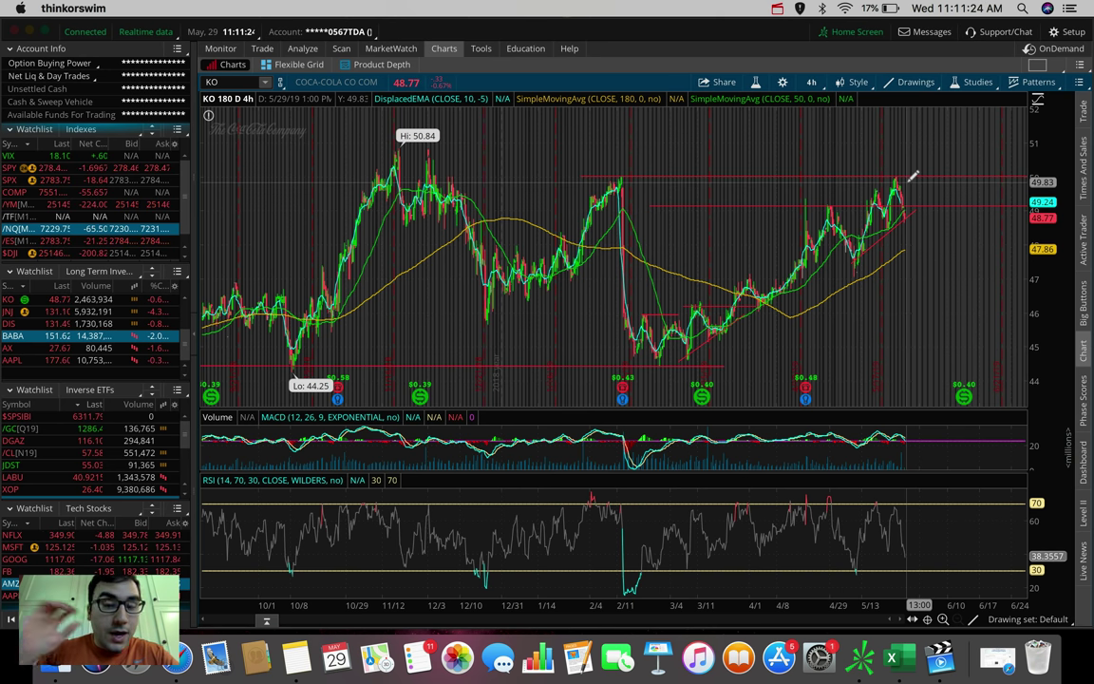
Check KO on 5 D : 5m and 10 D : 30m bars before switching back to 4-hour
{"action": "left_click", "coordinate": [811, 81]}
{"action": "left_click", "coordinate": [784, 166]}
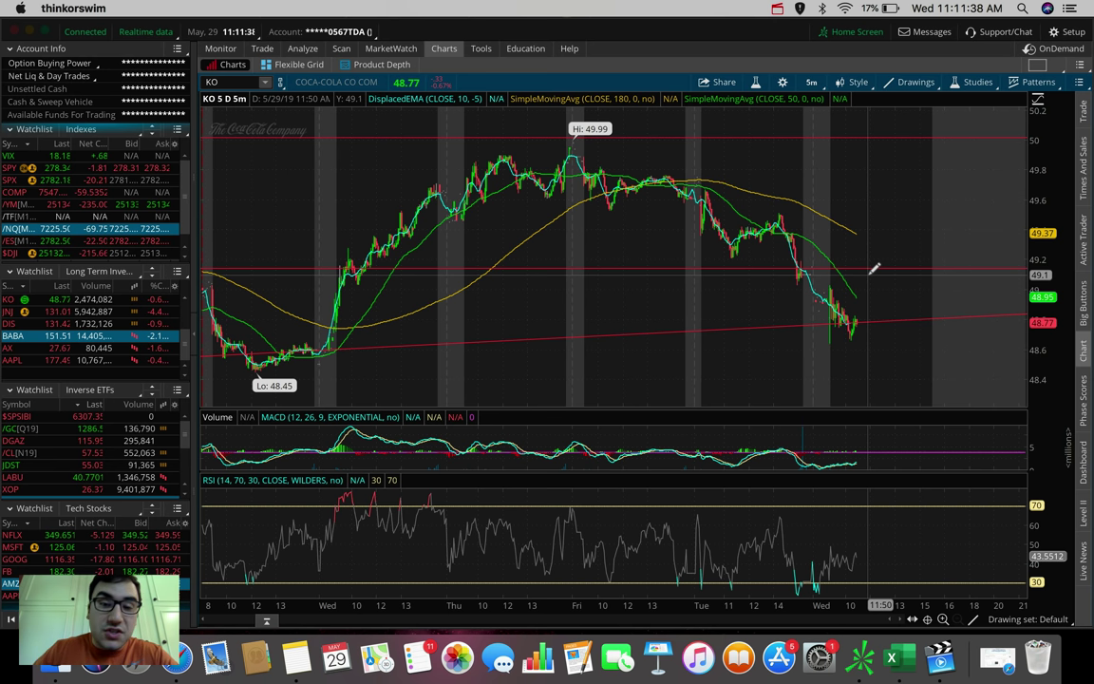
{"action": "left_click", "coordinate": [811, 82]}
{"action": "left_click", "coordinate": [803, 182]}
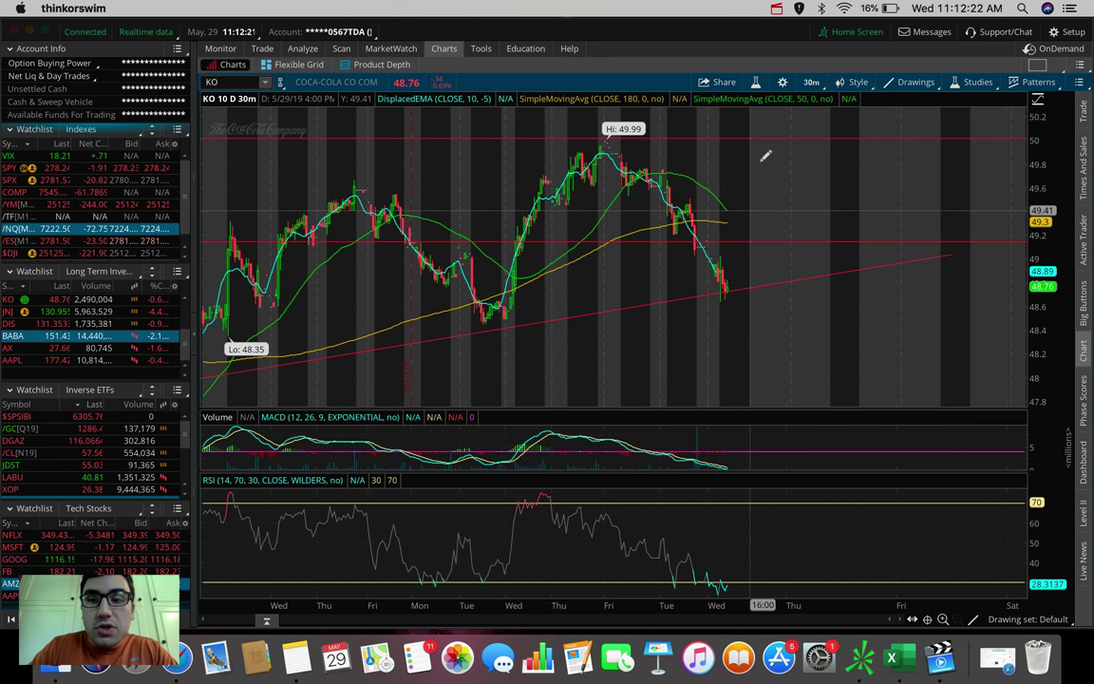
{"action": "left_click", "coordinate": [811, 81]}
{"action": "left_click", "coordinate": [787, 247]}
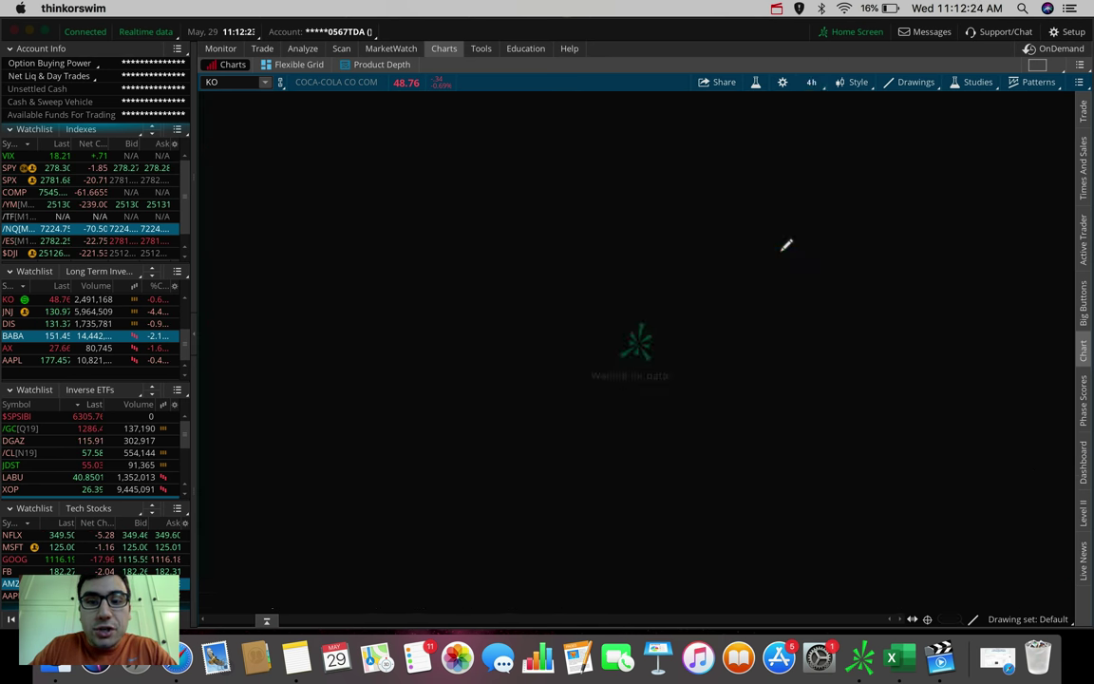